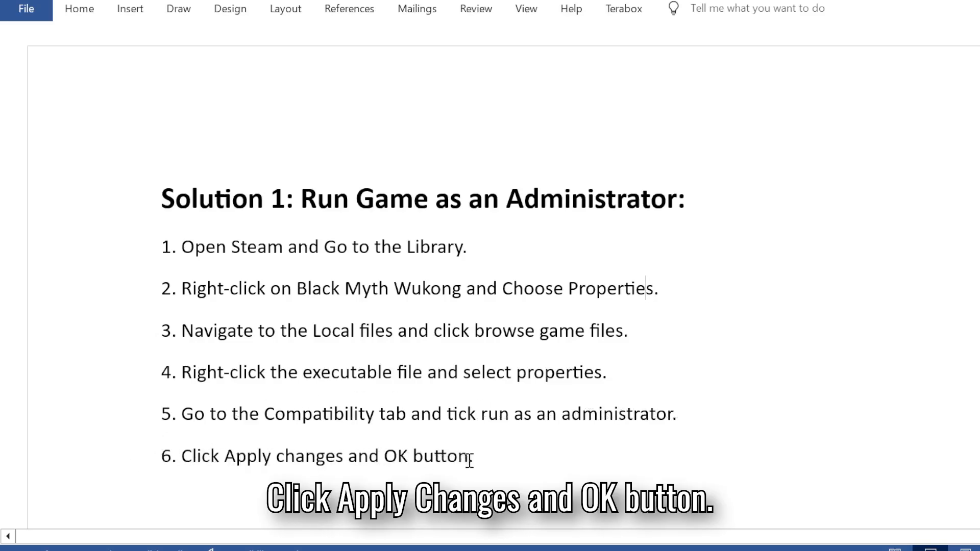
pyautogui.scroll(-3, 482, 457)
pyautogui.scroll(-3, 483, 456)
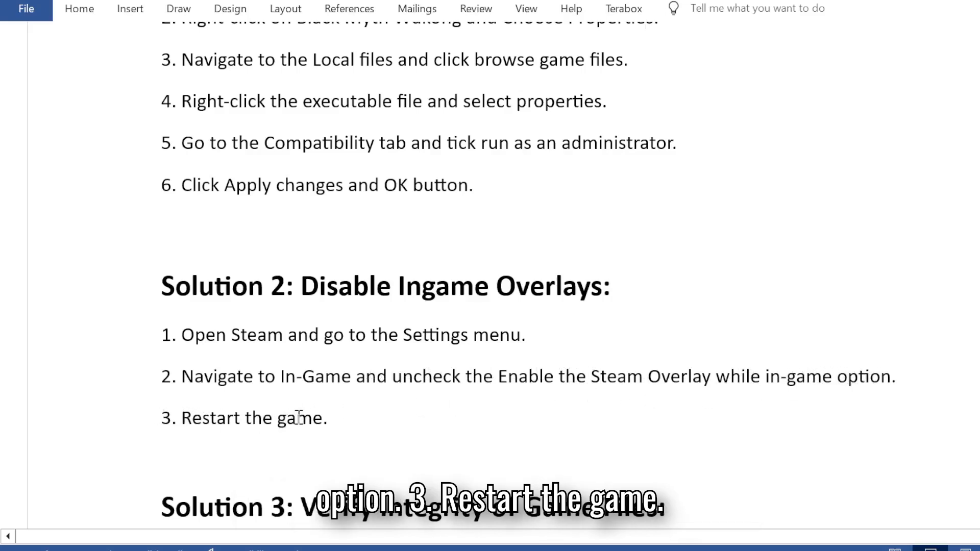
pyautogui.scroll(-3, 322, 422)
pyautogui.scroll(-3, 322, 426)
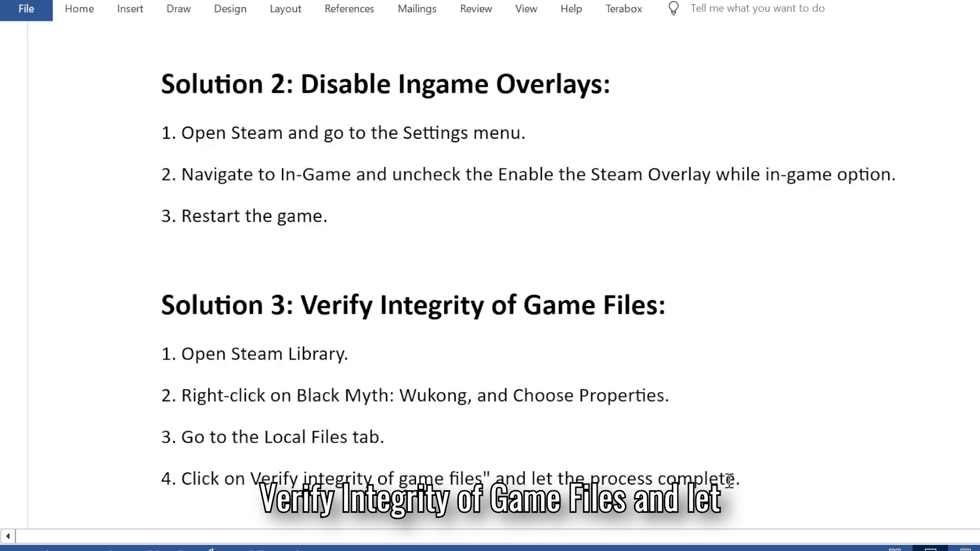
pyautogui.scroll(-5, 730, 480)
pyautogui.scroll(-1, 475, 195)
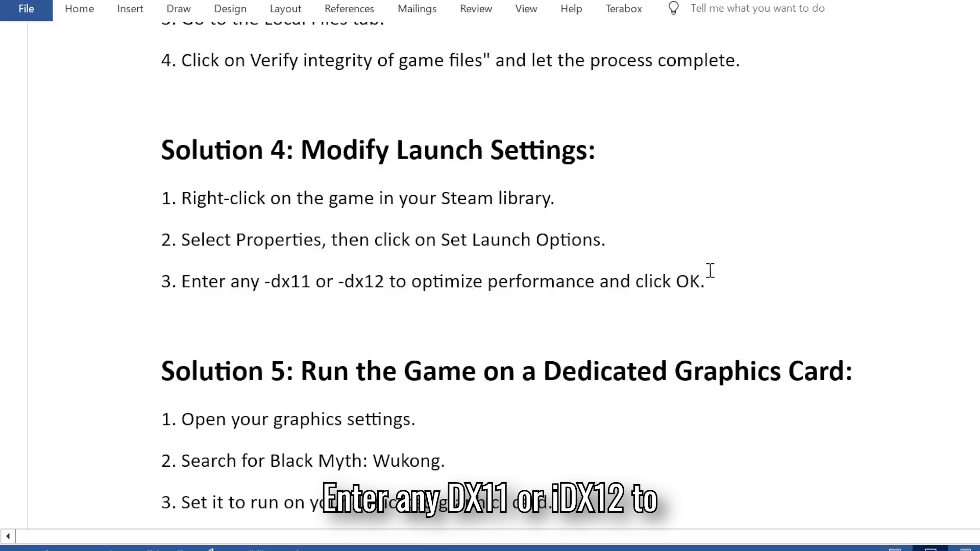
pyautogui.scroll(-1, 708, 270)
pyautogui.scroll(-2, 708, 270)
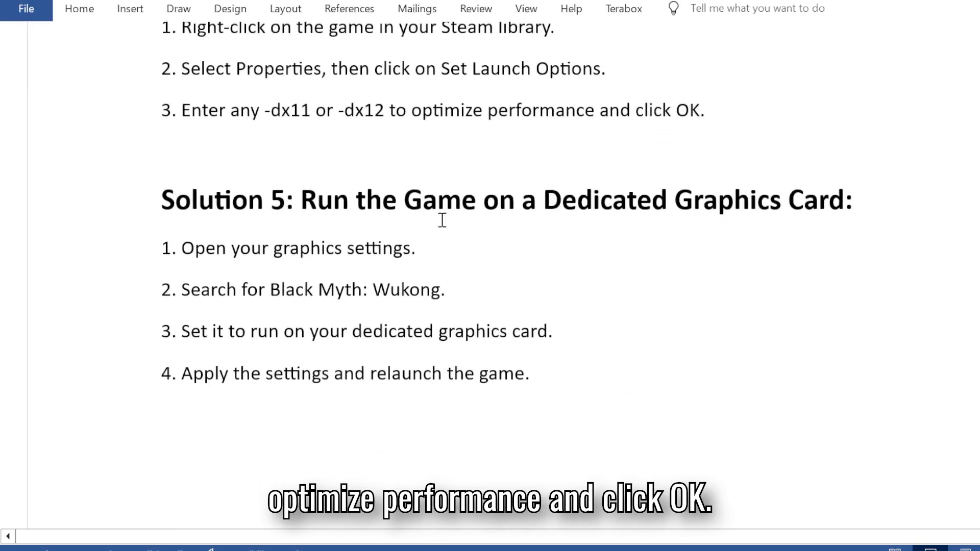